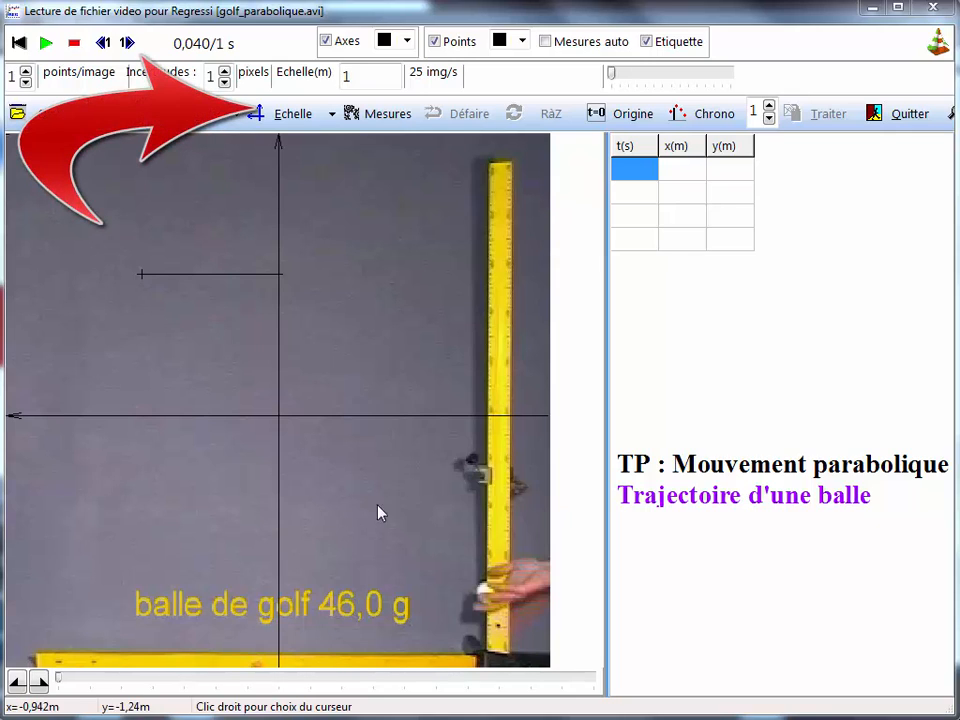
Calibrate the video scale along the full length of the vertical yellow ruler as 1 m.
{"action": "left_click", "coordinate": [285, 117]}
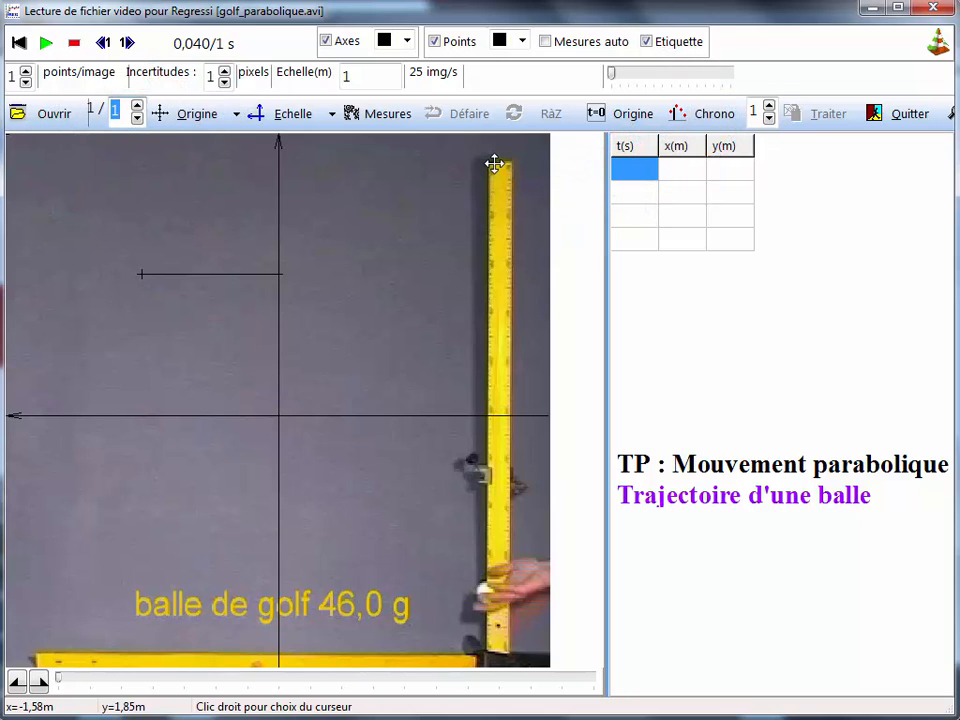
{"action": "left_click_drag", "start_coordinate": [494, 163], "coordinate": [492, 652]}
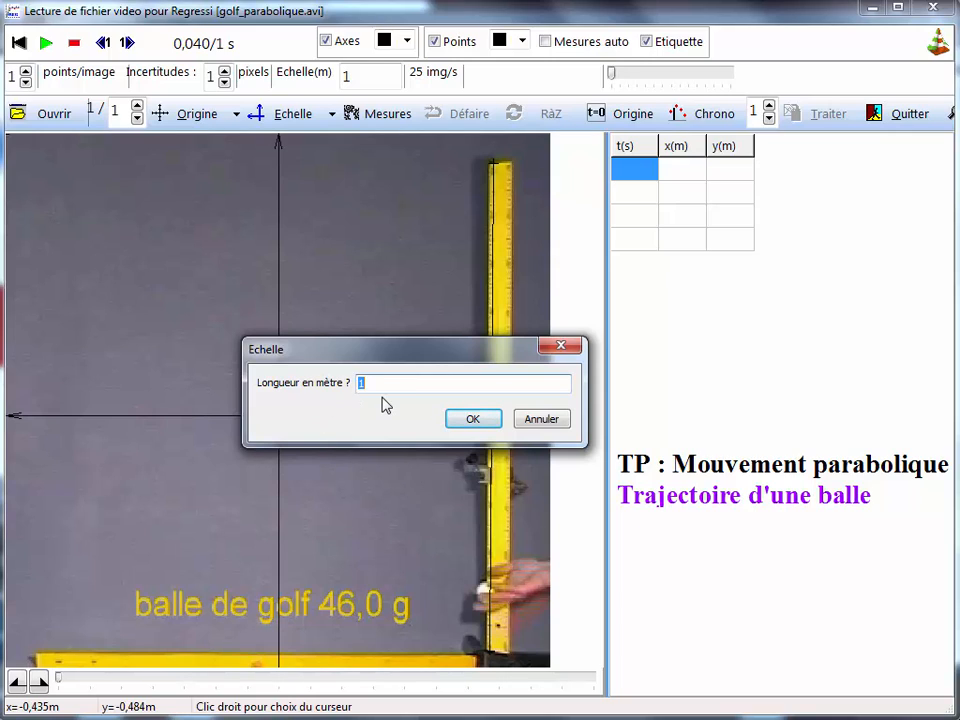
{"action": "left_click", "coordinate": [462, 421]}
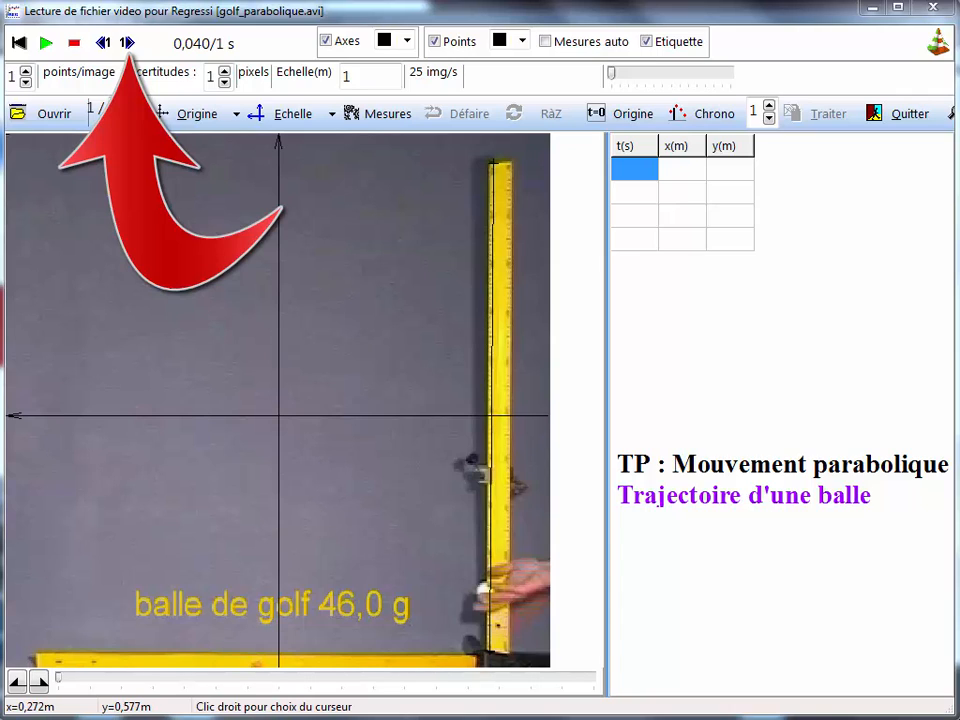
Advance the video to the 0,080 s frame and set the axes colour to red.
{"action": "left_click", "coordinate": [127, 43]}
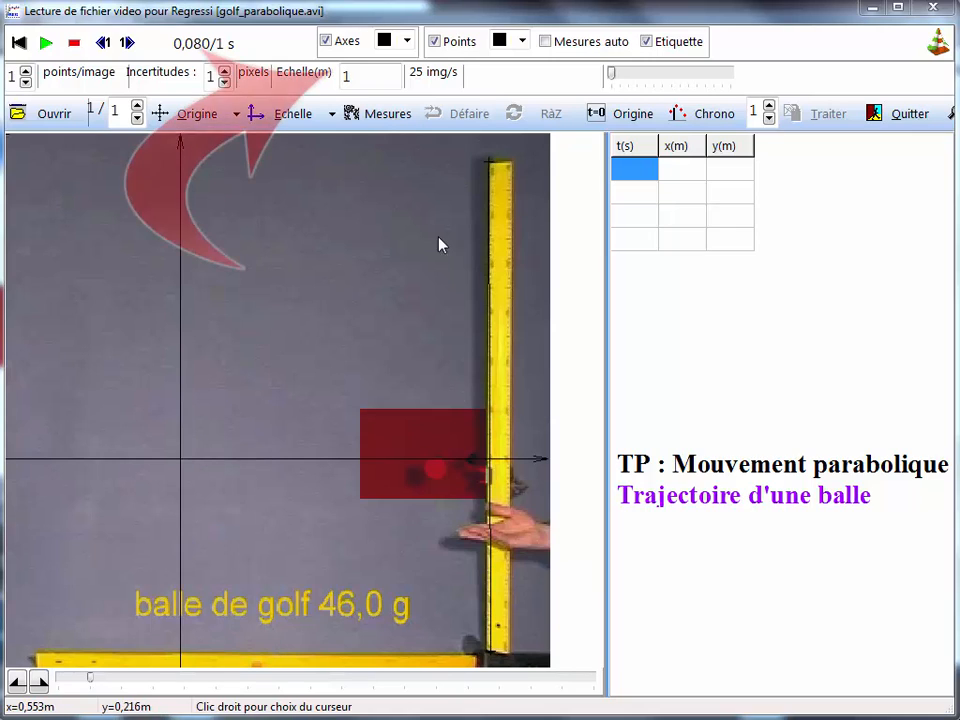
{"action": "left_click", "coordinate": [406, 41]}
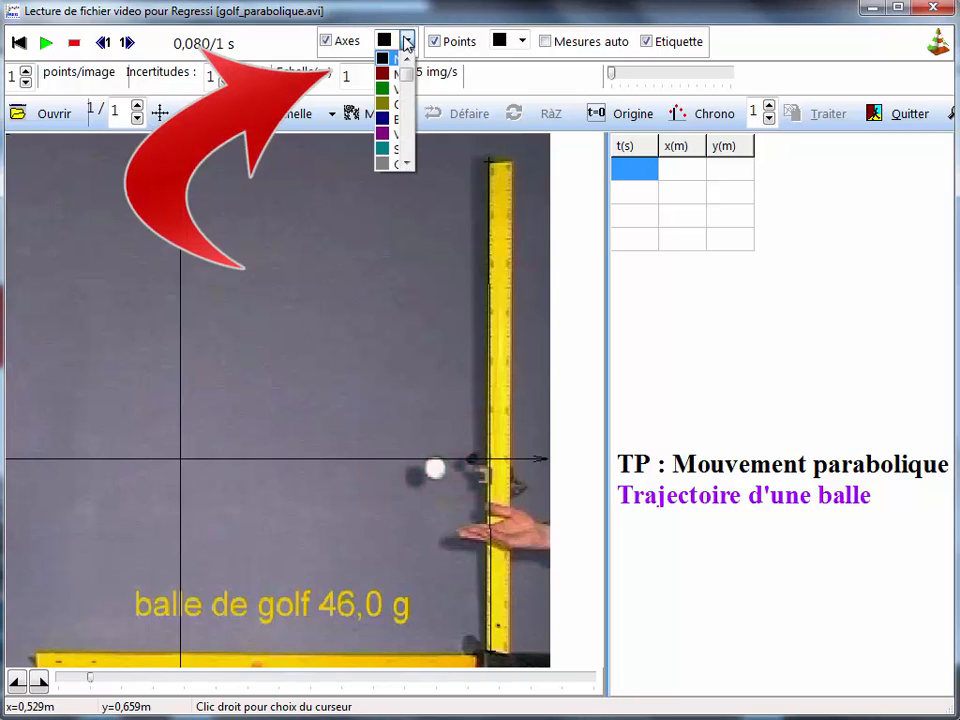
{"action": "left_click", "coordinate": [406, 165]}
{"action": "left_click", "coordinate": [394, 165]}
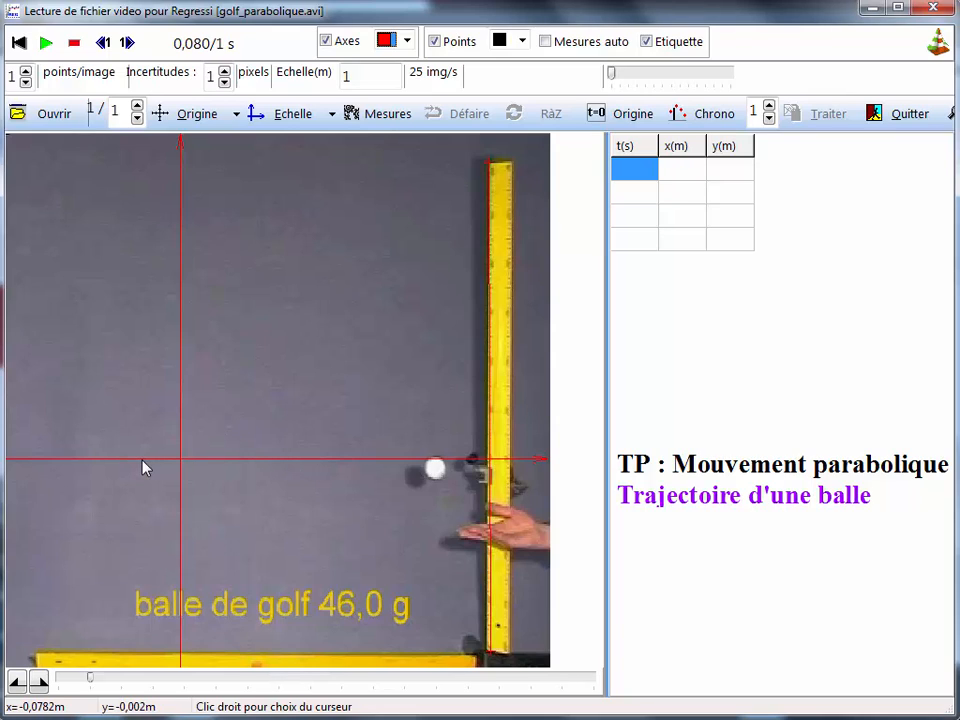
Orient the axes upward and to the left, and place the origin on the centre of the golf ball.
{"action": "left_click", "coordinate": [331, 116]}
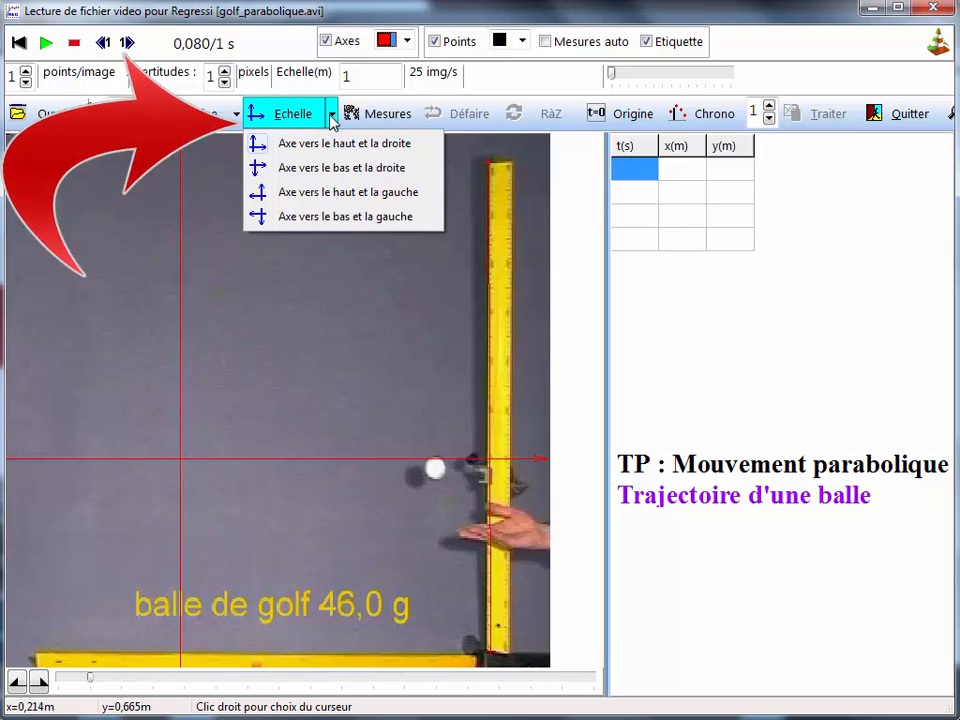
{"action": "left_click", "coordinate": [312, 193]}
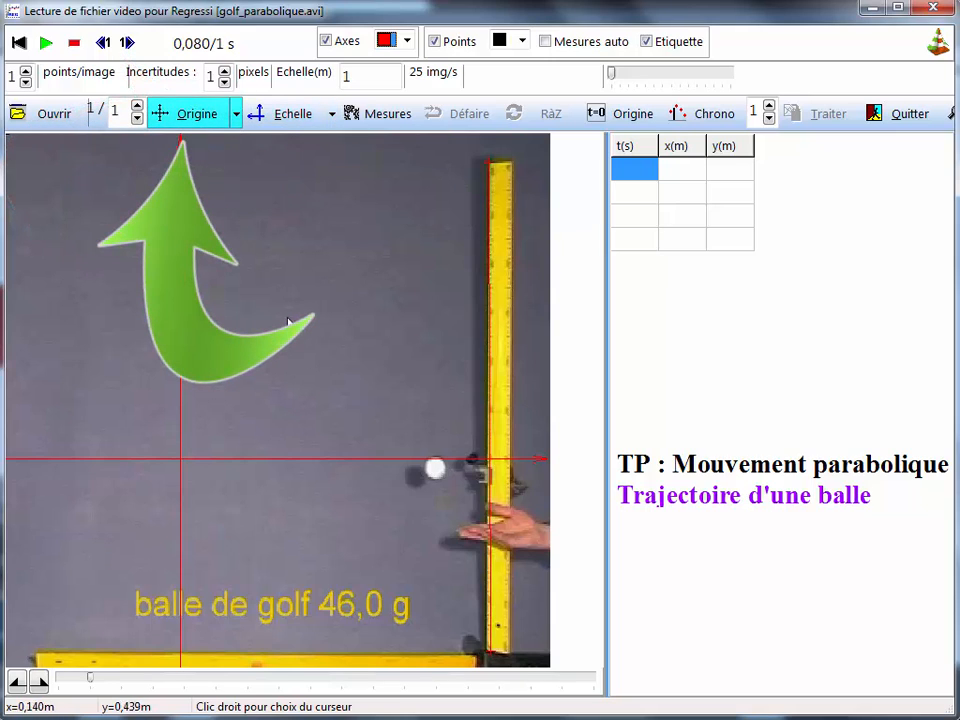
{"action": "left_click", "coordinate": [436, 468]}
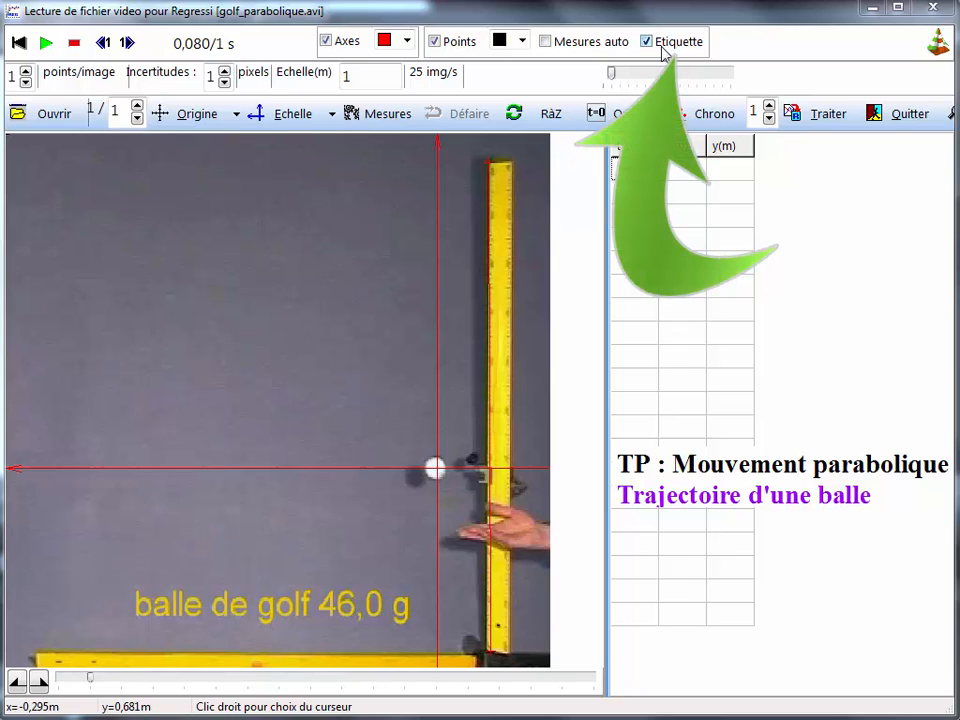
Start measuring and mark the ball's centre in seven successive frames, beginning at the origin.
{"action": "left_click", "coordinate": [378, 114]}
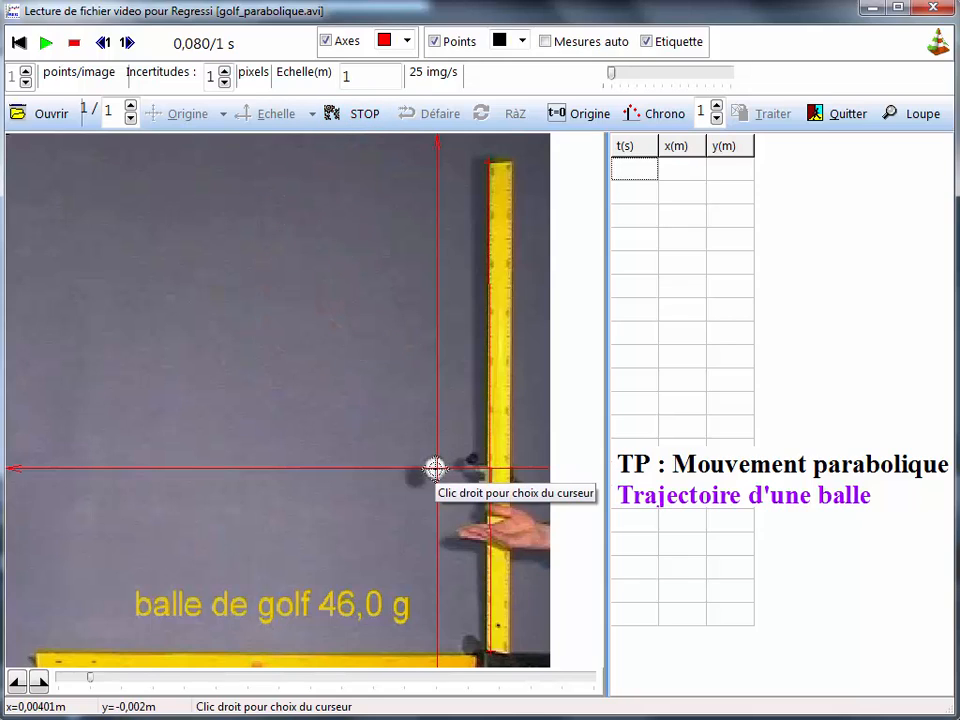
{"action": "left_click", "coordinate": [435, 468]}
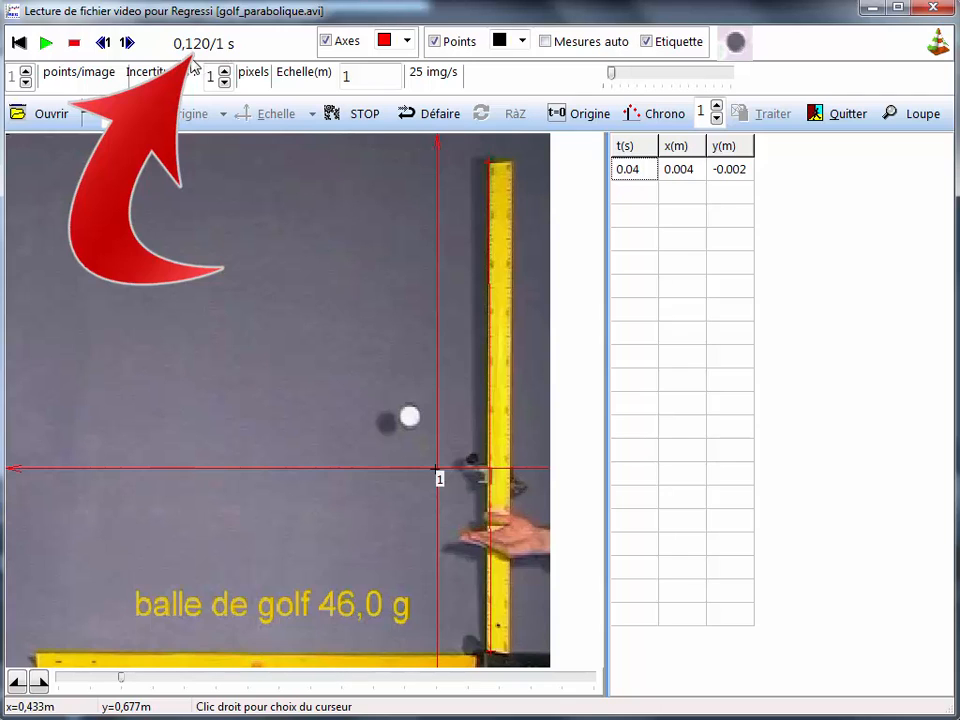
{"action": "left_click", "coordinate": [413, 413]}
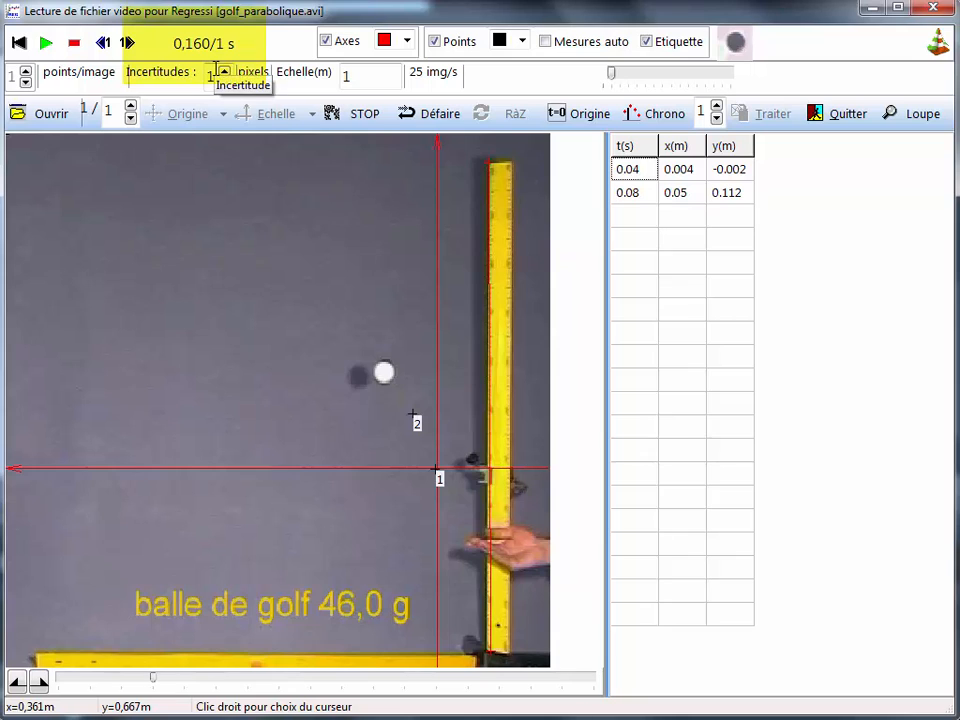
{"action": "left_click", "coordinate": [382, 373]}
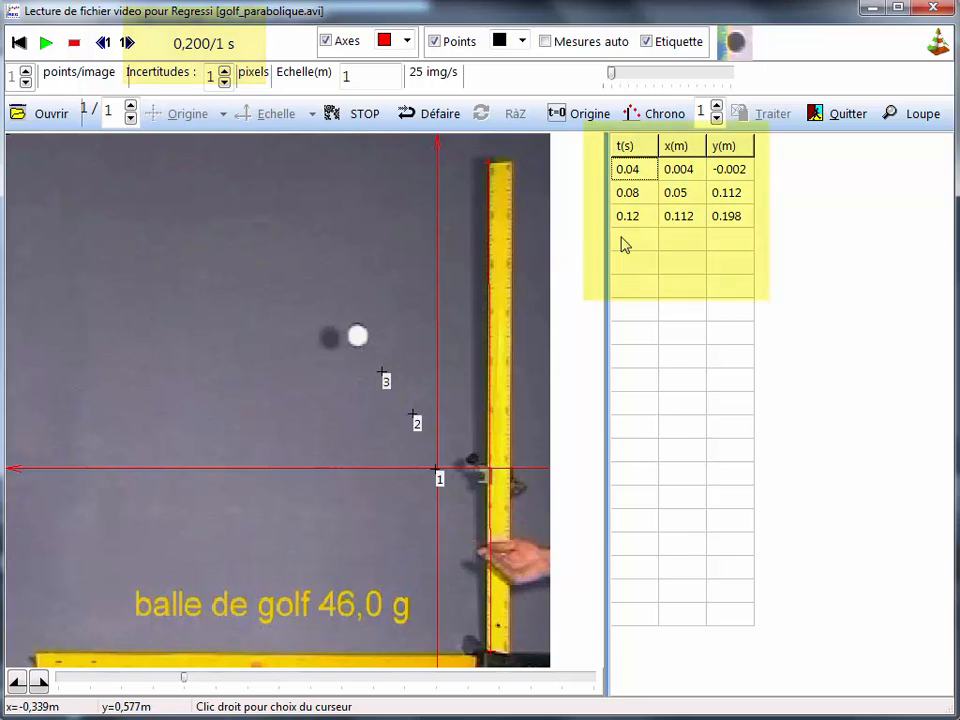
{"action": "left_click", "coordinate": [357, 337]}
{"action": "left_click", "coordinate": [330, 306]}
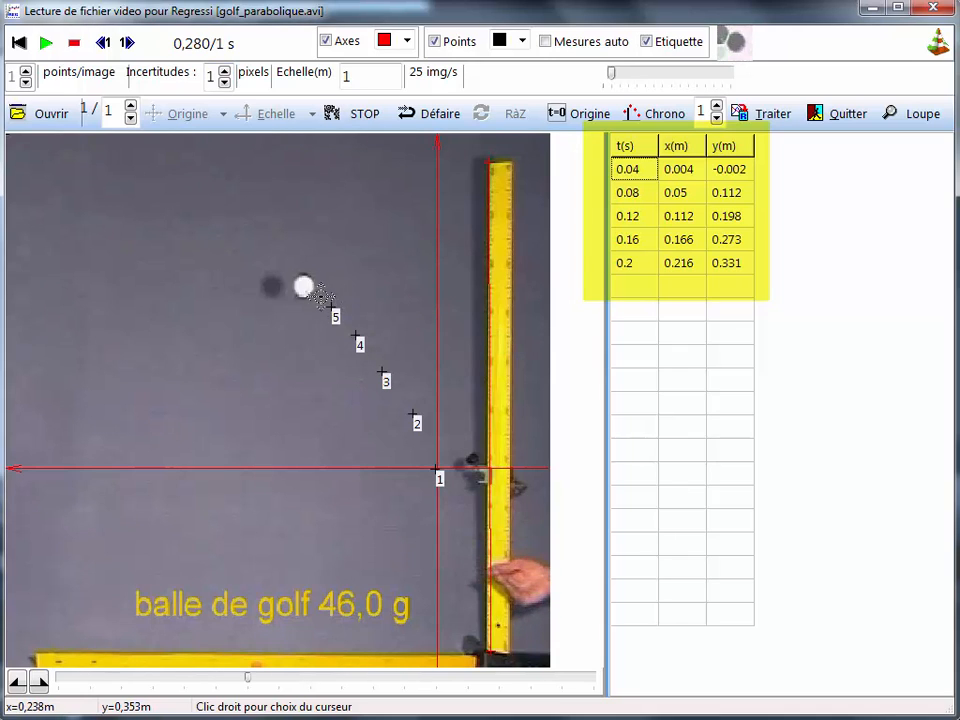
{"action": "left_click", "coordinate": [304, 287]}
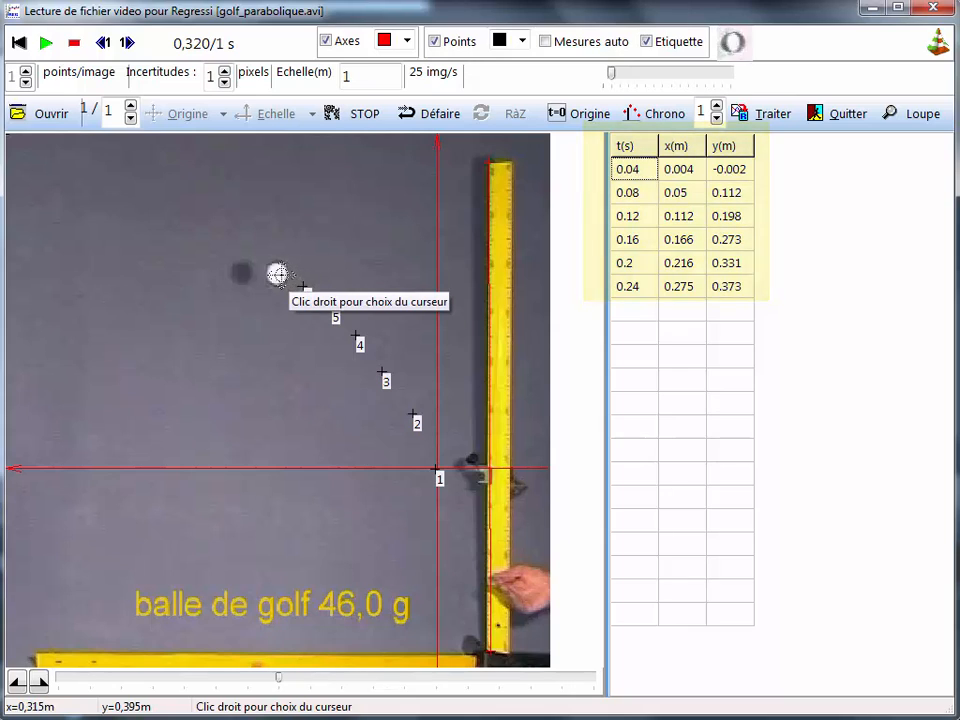
{"action": "left_click", "coordinate": [276, 273]}
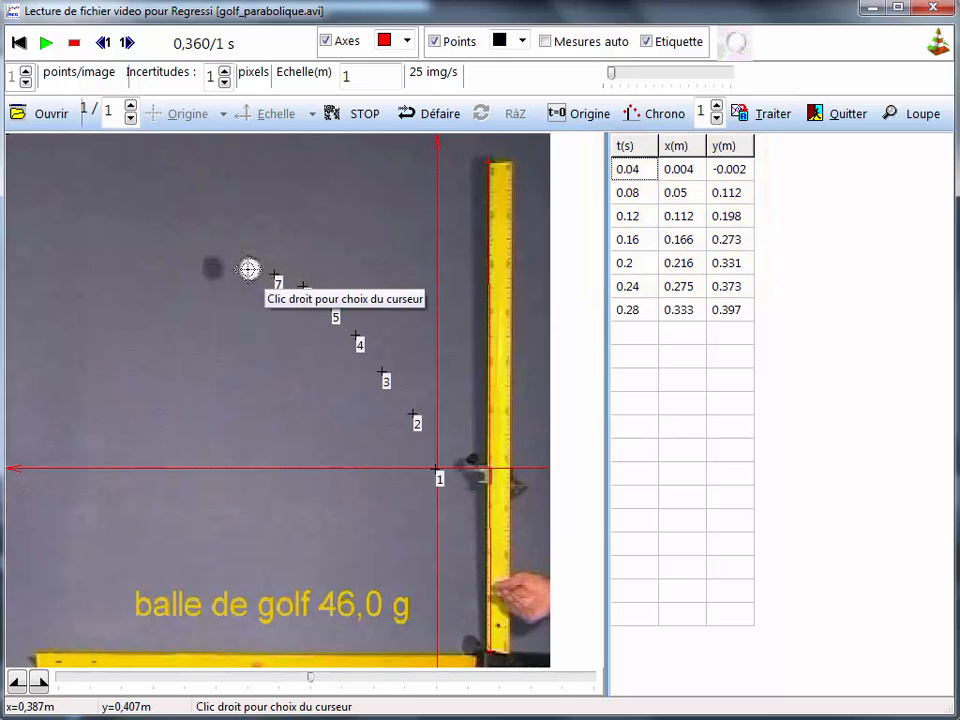
Mark the ball's centre in five more successive frames, points 8 to 12.
{"action": "left_click", "coordinate": [249, 269]}
{"action": "left_click", "coordinate": [219, 281]}
{"action": "left_click", "coordinate": [195, 285]}
{"action": "left_click", "coordinate": [168, 303]}
{"action": "left_click", "coordinate": [135, 333]}
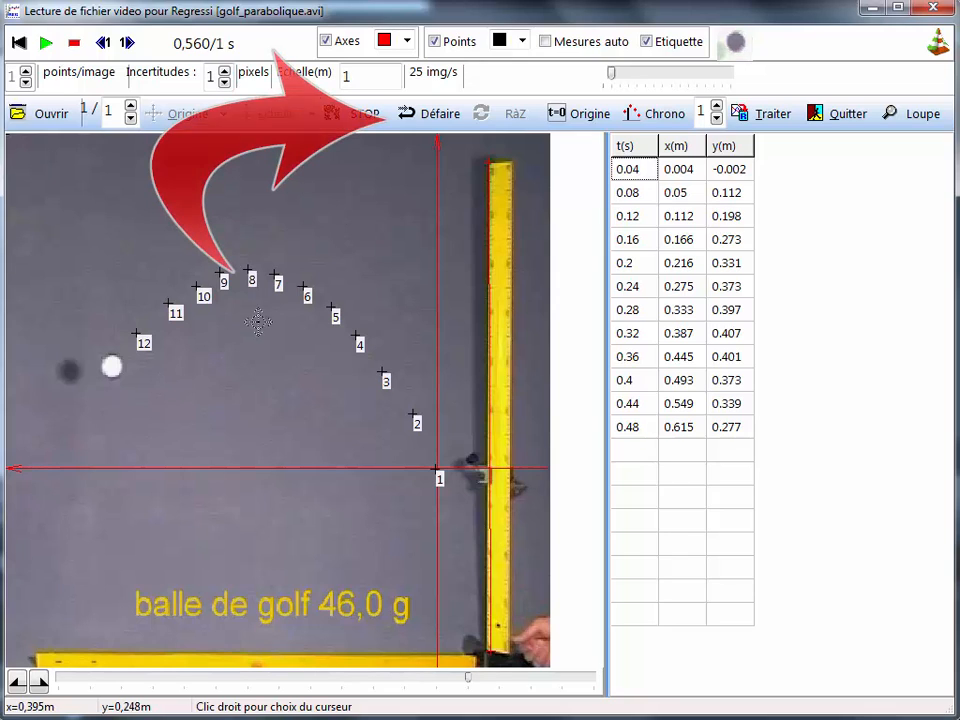
Undo the last five marked ball positions.
{"action": "left_click", "coordinate": [417, 120]}
{"action": "left_click", "coordinate": [417, 120]}
{"action": "left_click", "coordinate": [417, 120]}
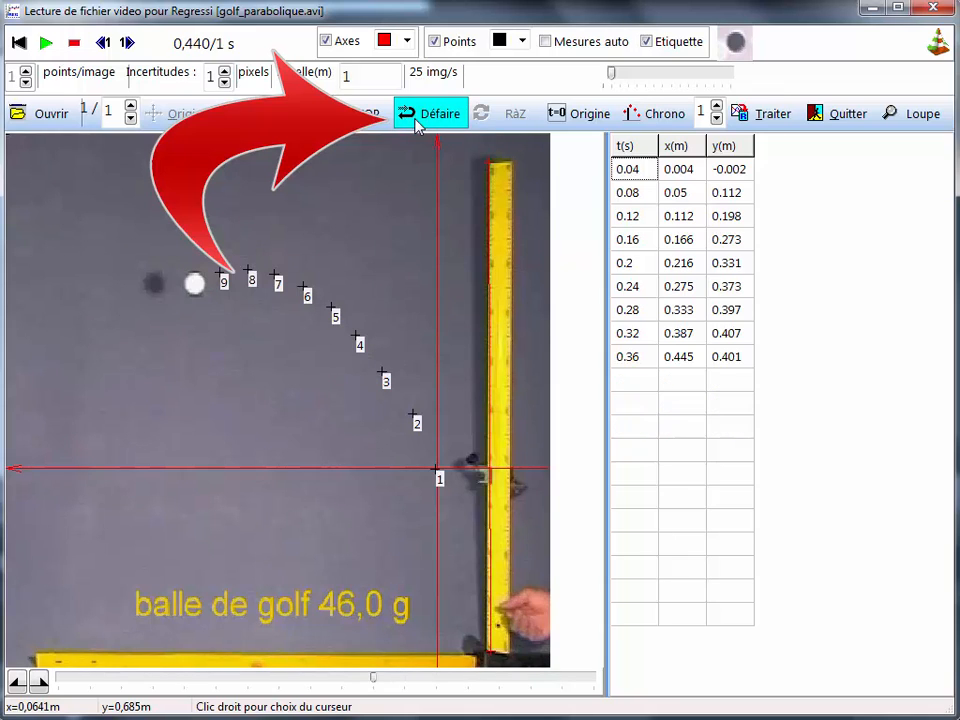
{"action": "left_click", "coordinate": [417, 120]}
{"action": "left_click", "coordinate": [417, 120]}
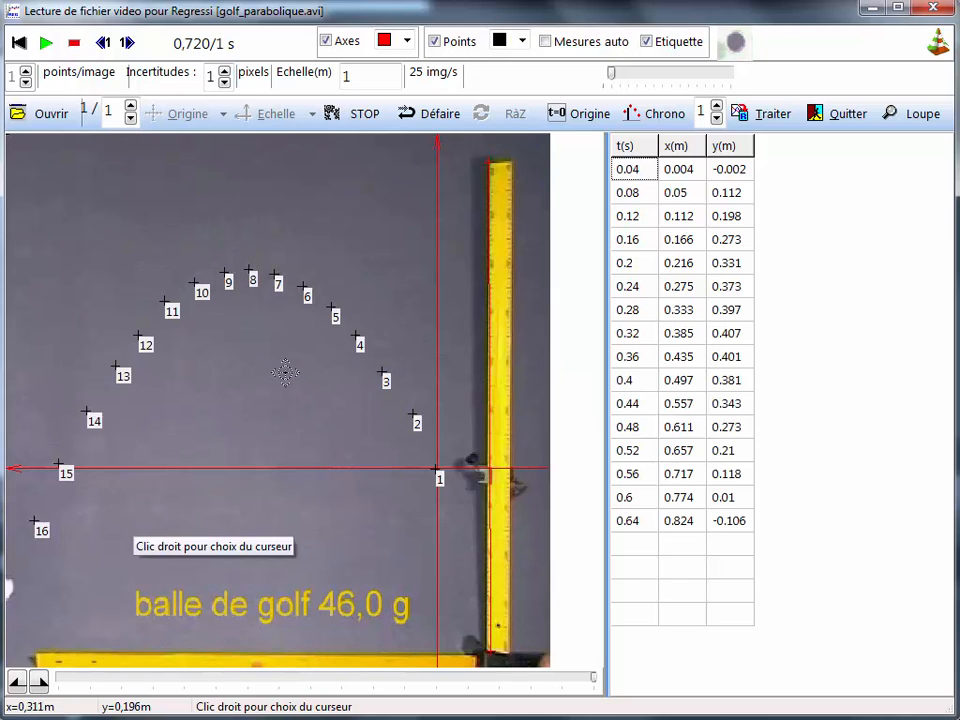
Stop measuring and set the time origin t=0 at the 0,080 s frame, where the ball has its first marked point.
{"action": "left_click", "coordinate": [360, 116]}
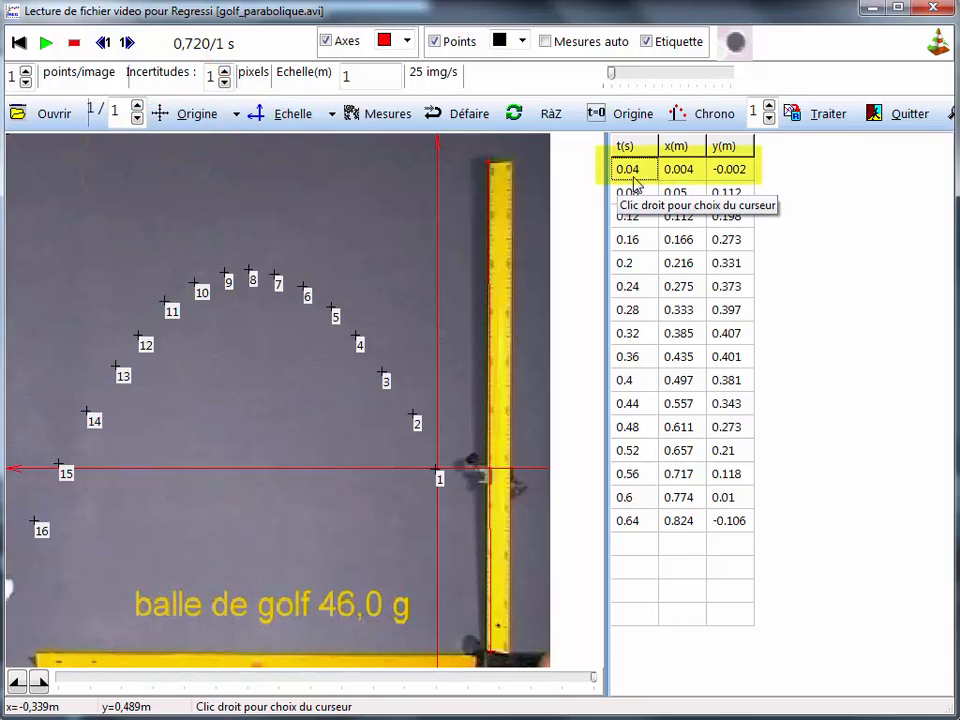
{"action": "left_click", "coordinate": [103, 44]}
{"action": "left_click", "coordinate": [103, 44]}
{"action": "left_click", "coordinate": [103, 44]}
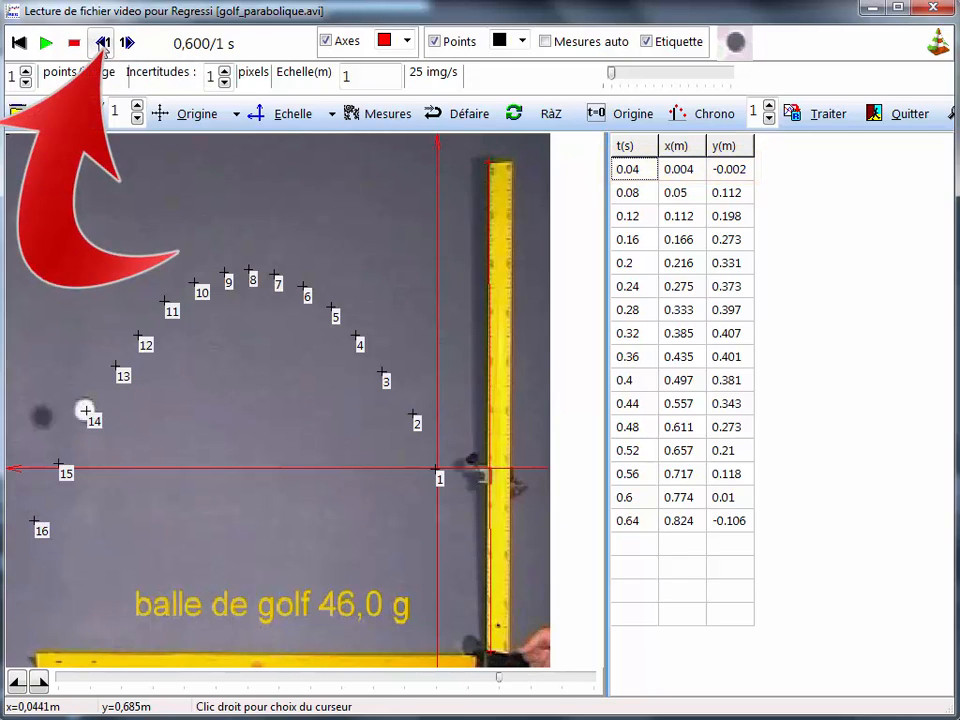
{"action": "left_click", "coordinate": [103, 44]}
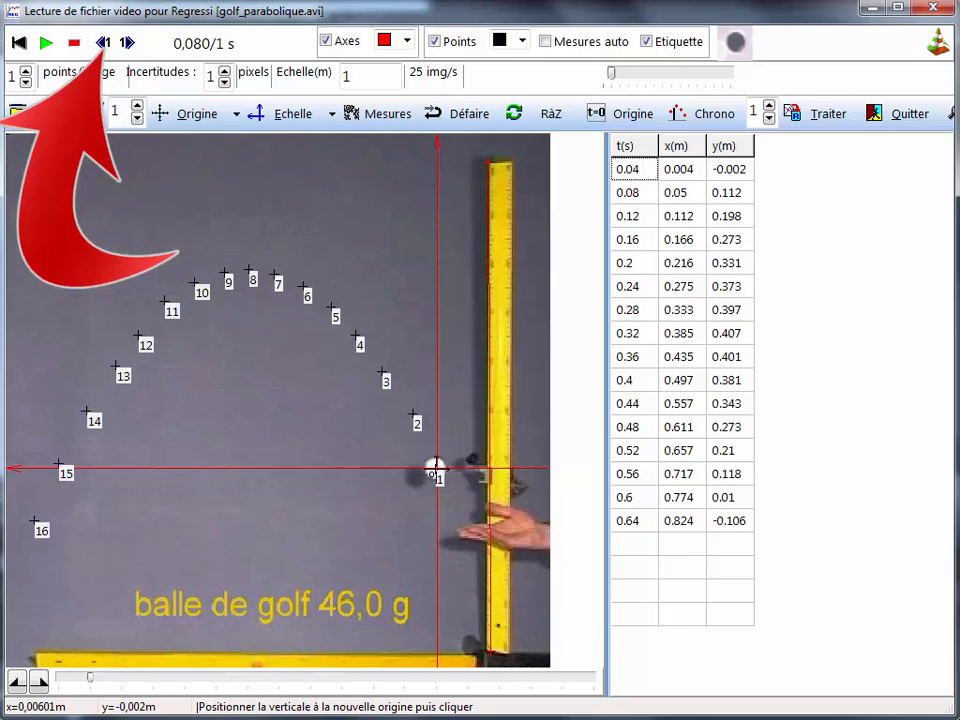
{"action": "left_click", "coordinate": [597, 121]}
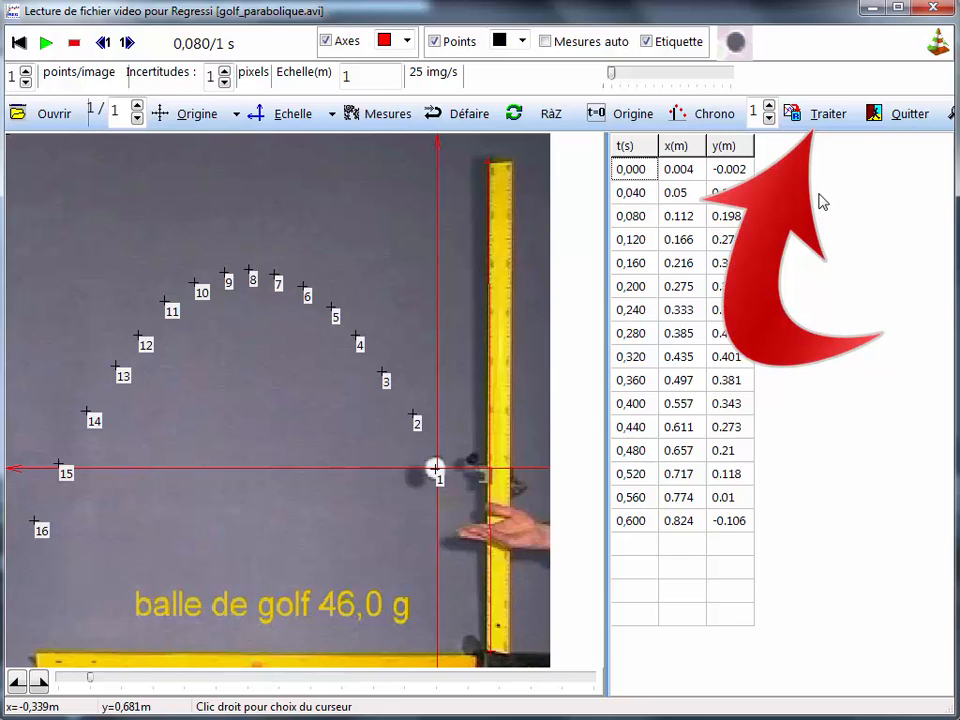
Transfer the measurements to Regressi for processing and show the table of t, x and y values.
{"action": "left_click", "coordinate": [815, 116]}
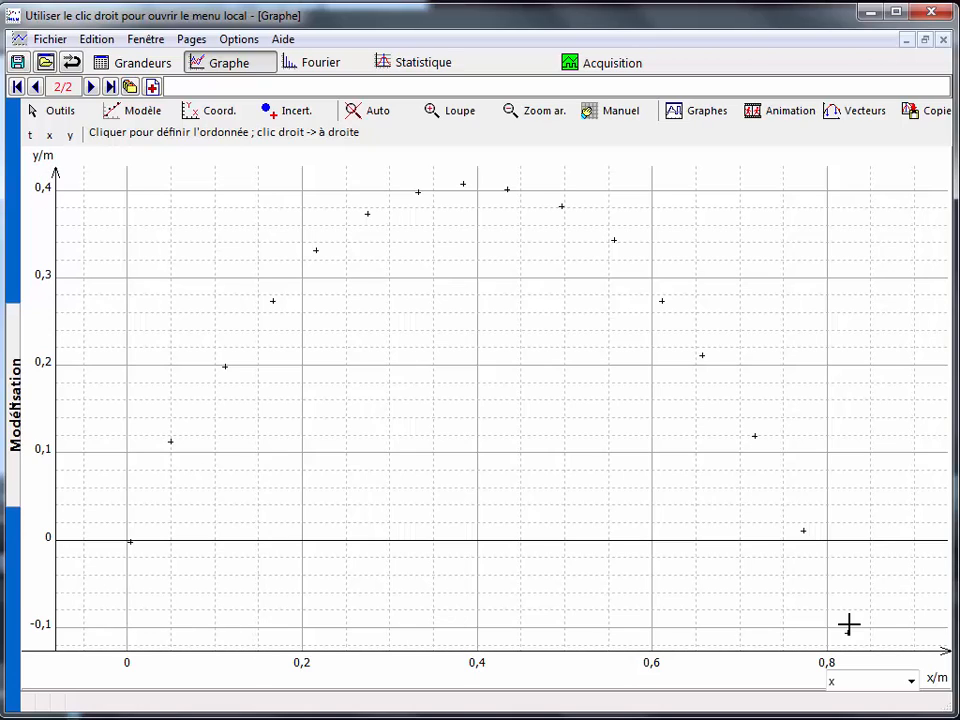
{"action": "left_click", "coordinate": [145, 63]}
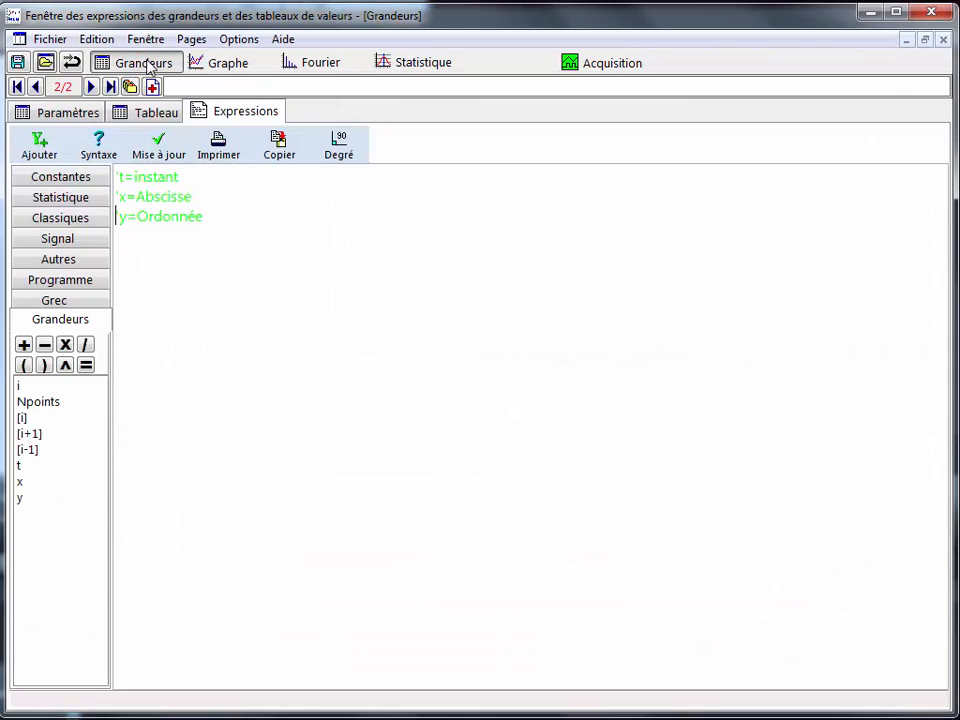
{"action": "left_click", "coordinate": [145, 112]}
{"action": "left_click", "coordinate": [86, 340]}
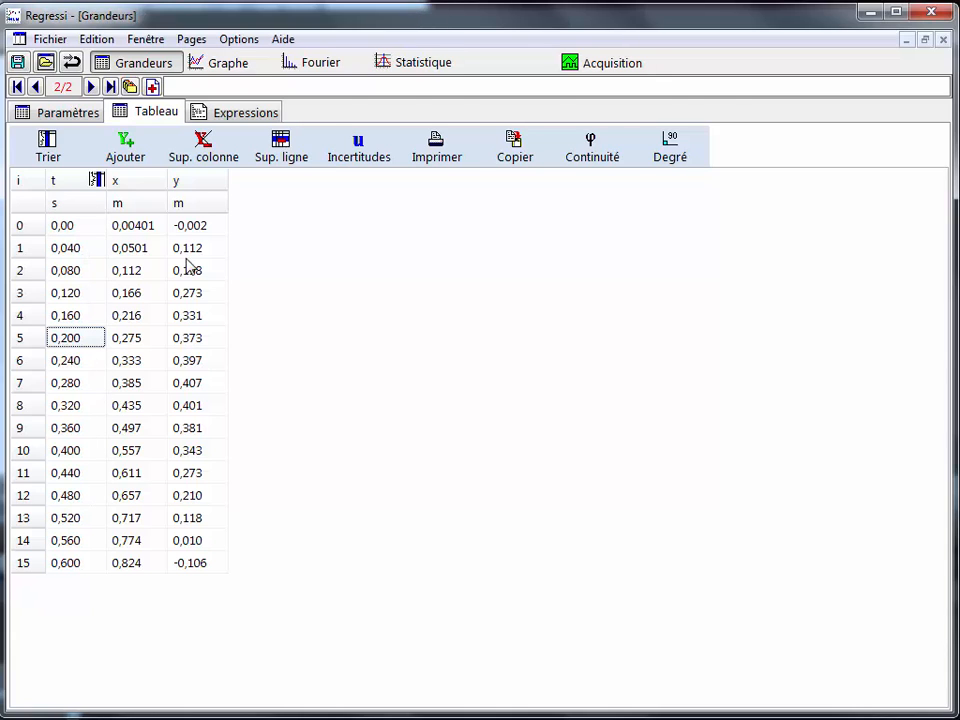
Add a smoothed line (Lissage) through the points of the y(x) graph.
{"action": "left_click", "coordinate": [228, 63]}
{"action": "left_click", "coordinate": [156, 115]}
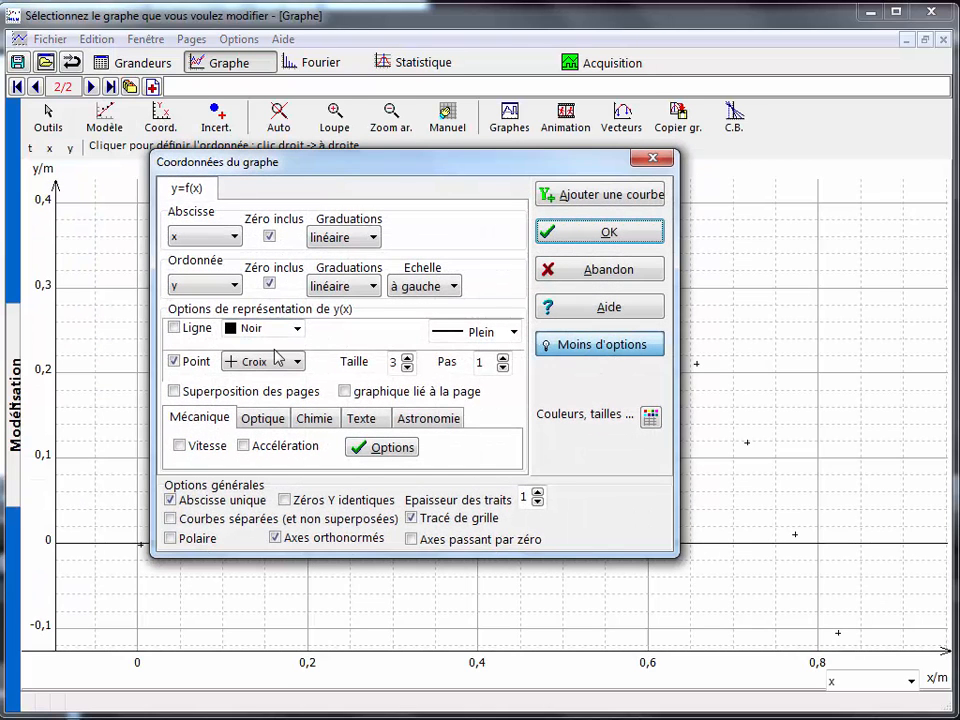
{"action": "left_click", "coordinate": [186, 329]}
{"action": "left_click", "coordinate": [377, 330]}
{"action": "left_click", "coordinate": [352, 380]}
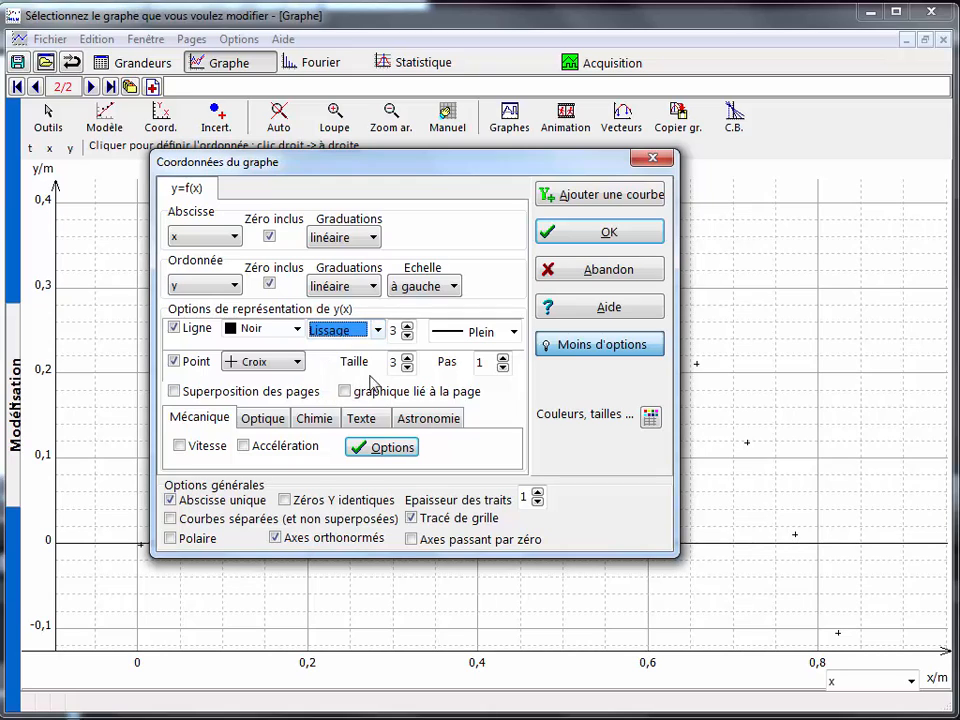
{"action": "left_click", "coordinate": [568, 236]}
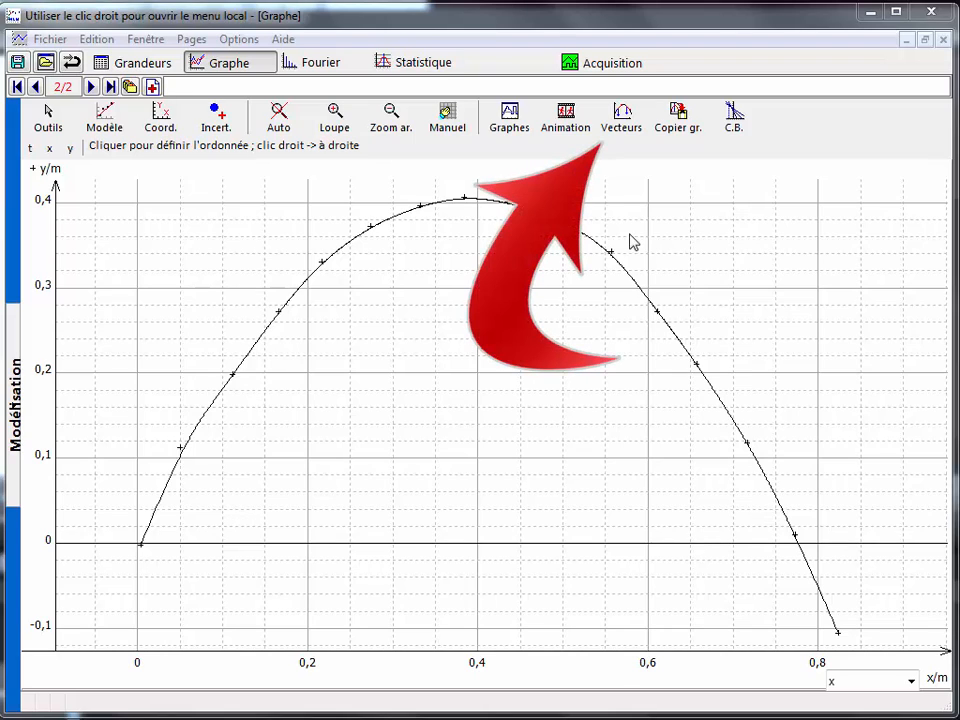
Draw both velocity and acceleration vectors on the trajectory graph and view their components in the values table.
{"action": "left_click", "coordinate": [620, 116]}
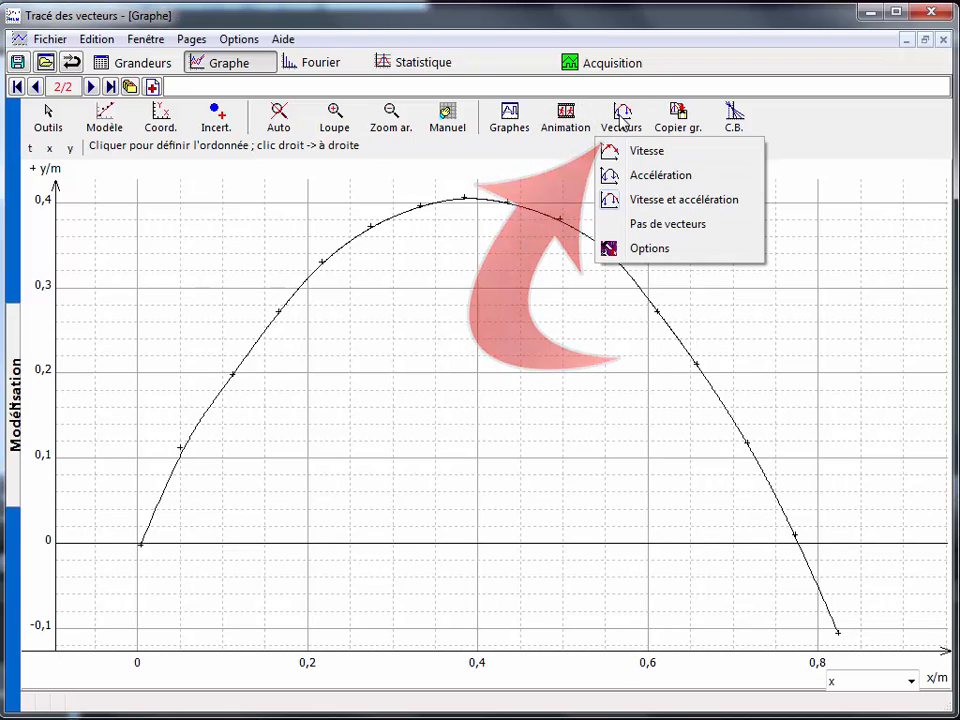
{"action": "left_click", "coordinate": [648, 203]}
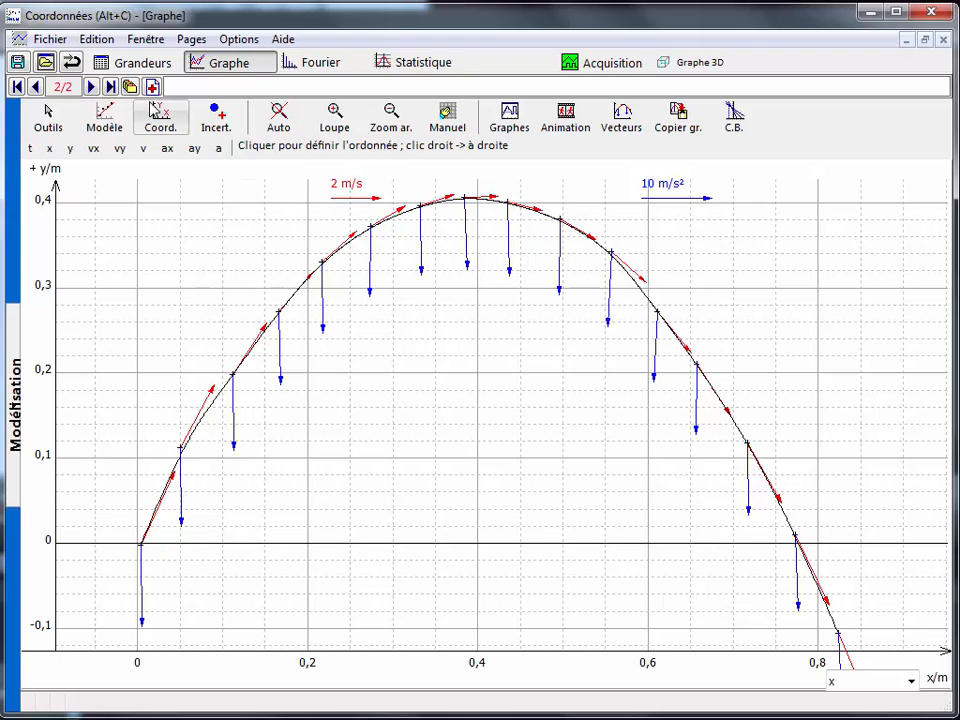
{"action": "left_click", "coordinate": [141, 64]}
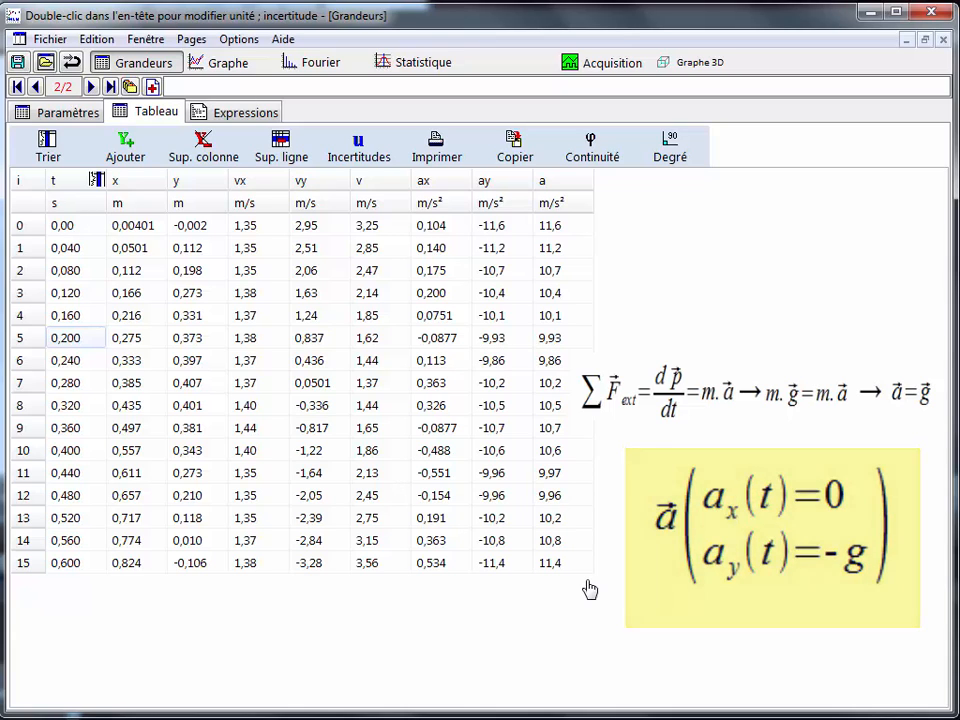
Change the graph coordinates to plot vx against t.
{"action": "left_click", "coordinate": [228, 63]}
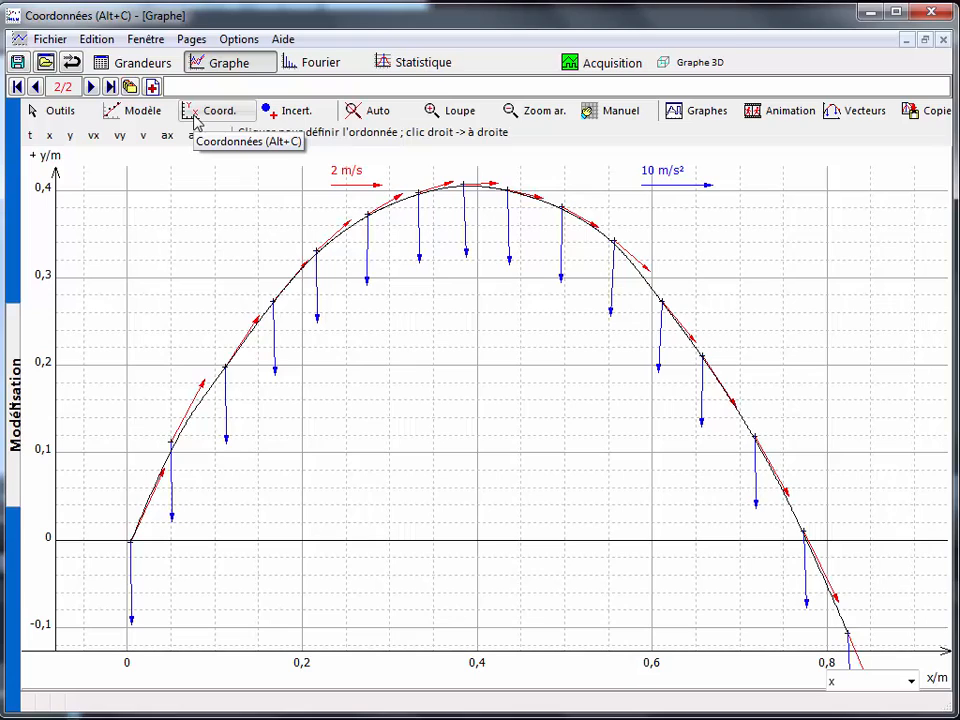
{"action": "left_click", "coordinate": [193, 115]}
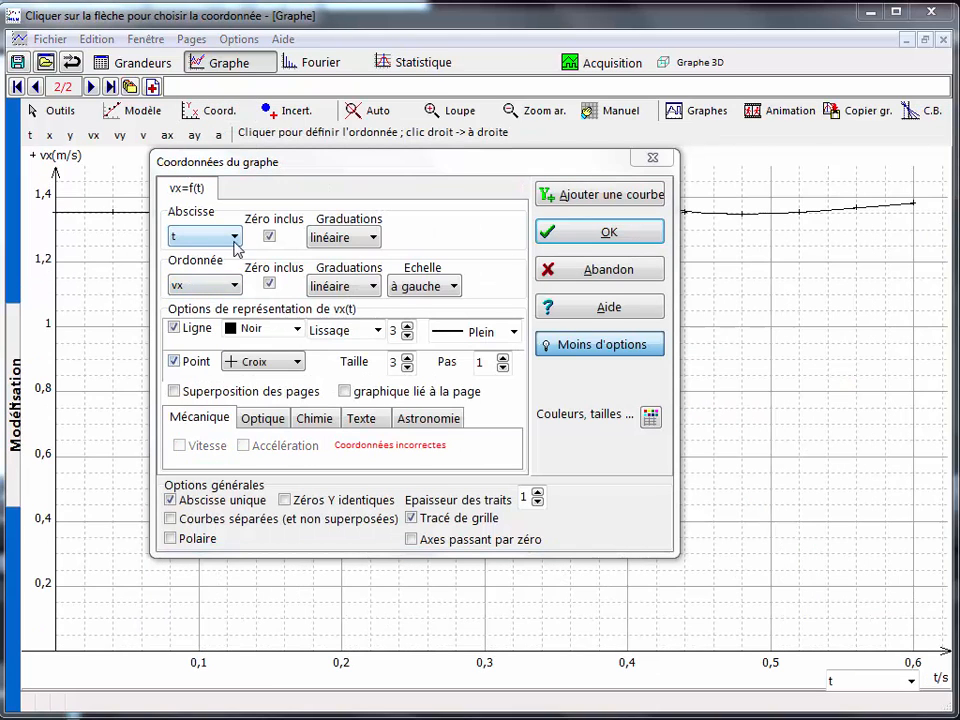
{"action": "left_click", "coordinate": [597, 234]}
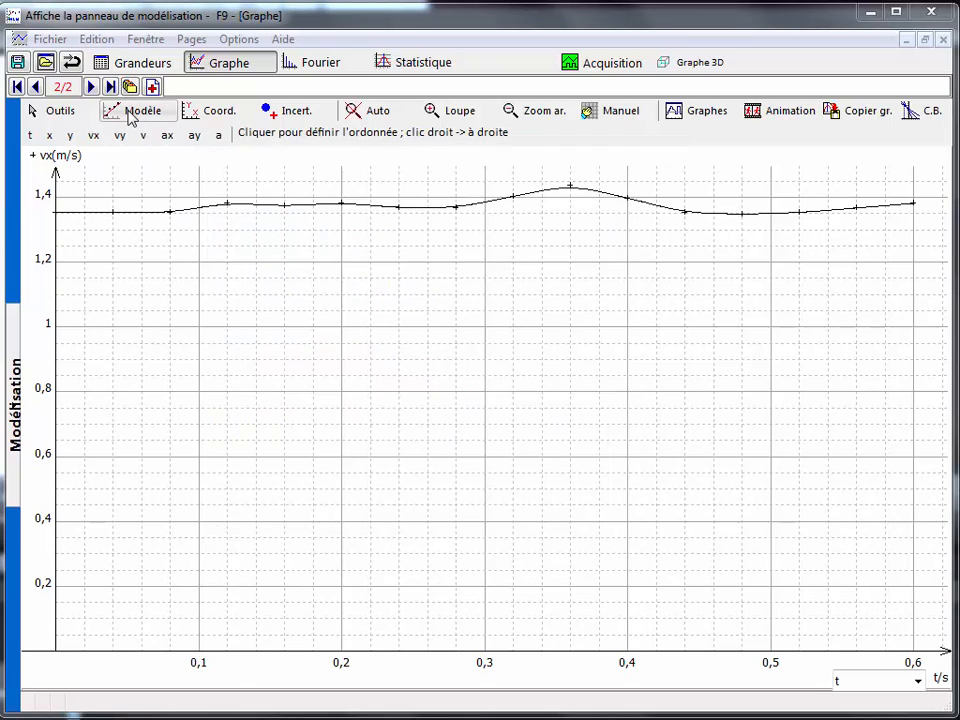
Model the horizontal velocity graph with the constant expression vx=b and compute the fit of parameter b.
{"action": "left_click", "coordinate": [130, 113]}
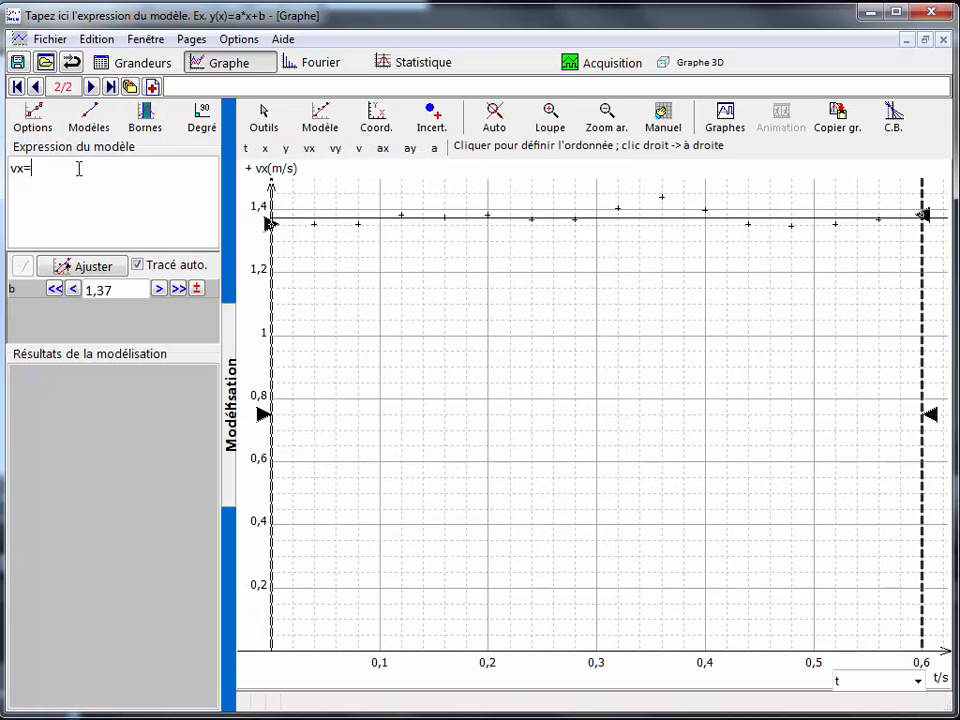
{"action": "type", "text": "b"}
{"action": "left_click", "coordinate": [22, 267]}
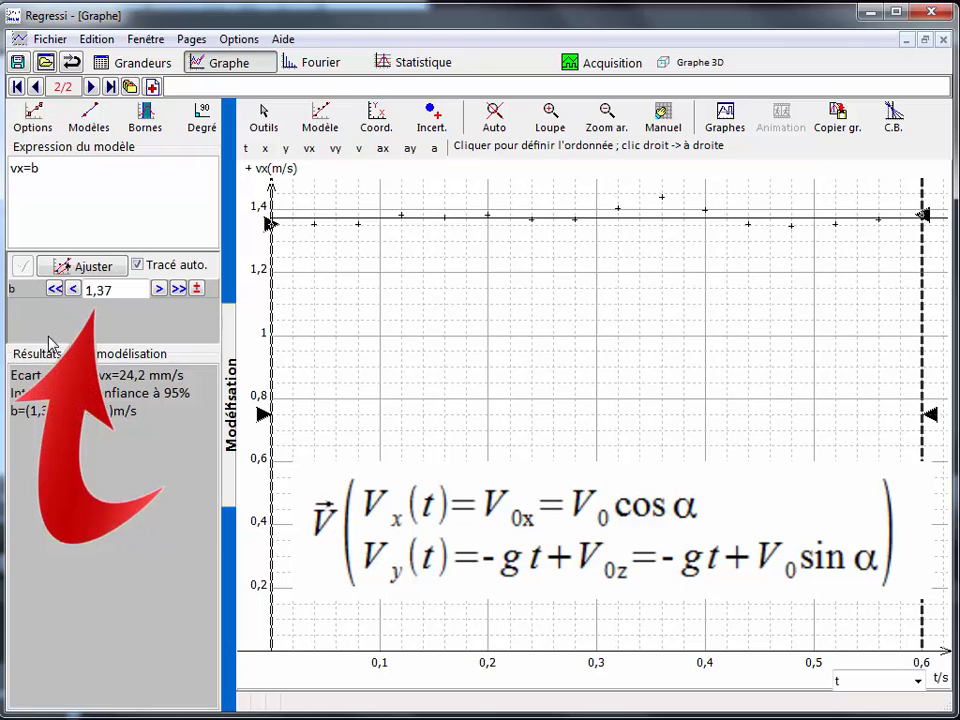
{"action": "left_click", "coordinate": [108, 295]}
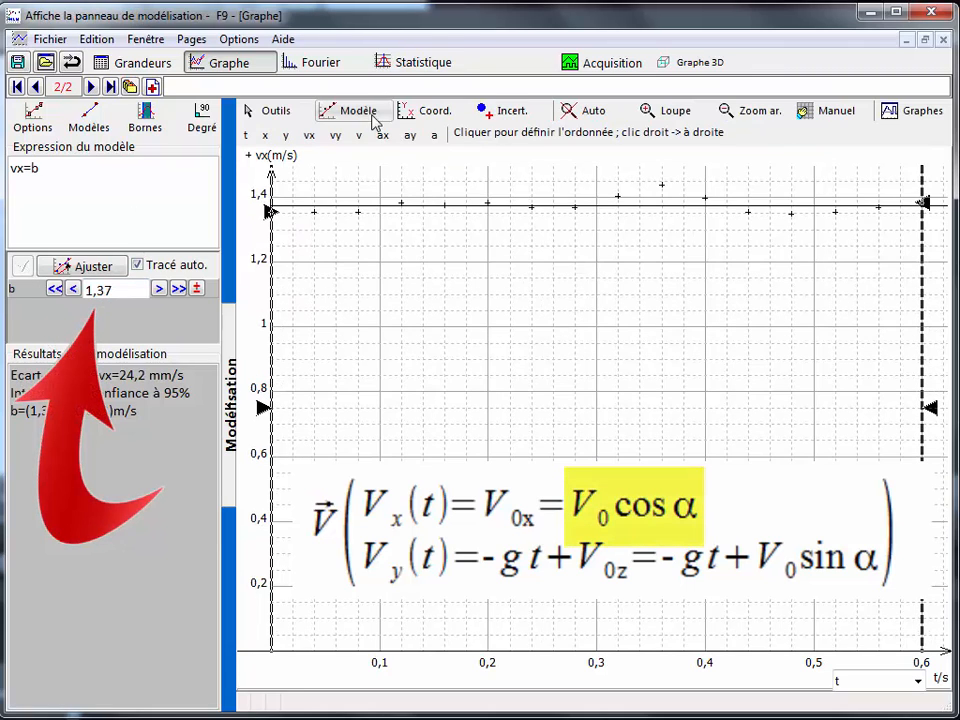
Change the graph coordinates to plot vy against t, with zero included on both linear axes.
{"action": "left_click", "coordinate": [403, 109]}
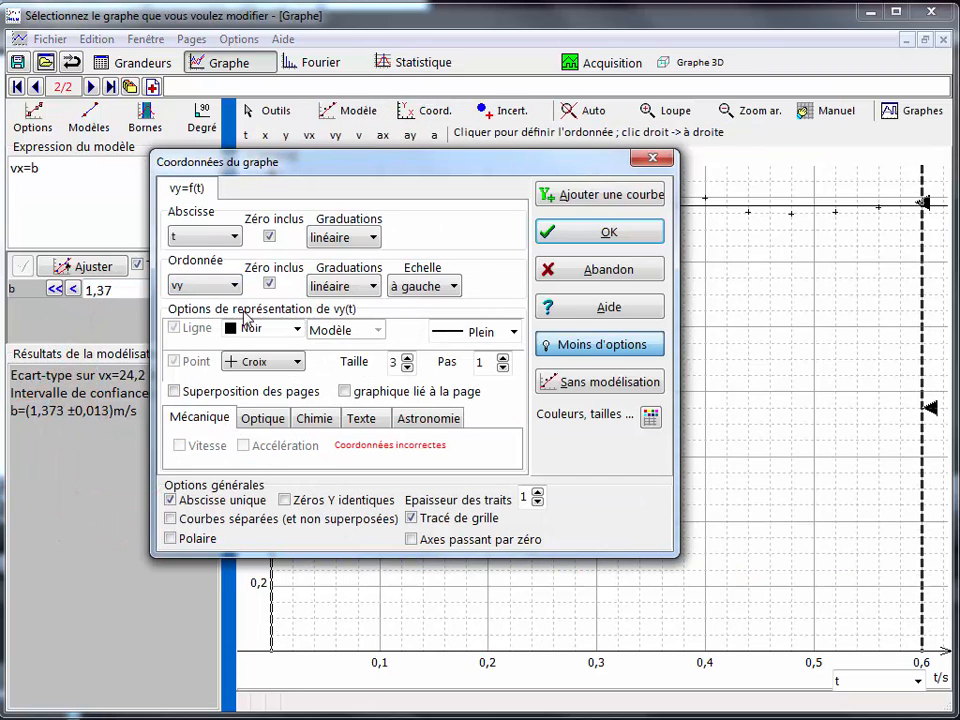
{"action": "left_click", "coordinate": [561, 240]}
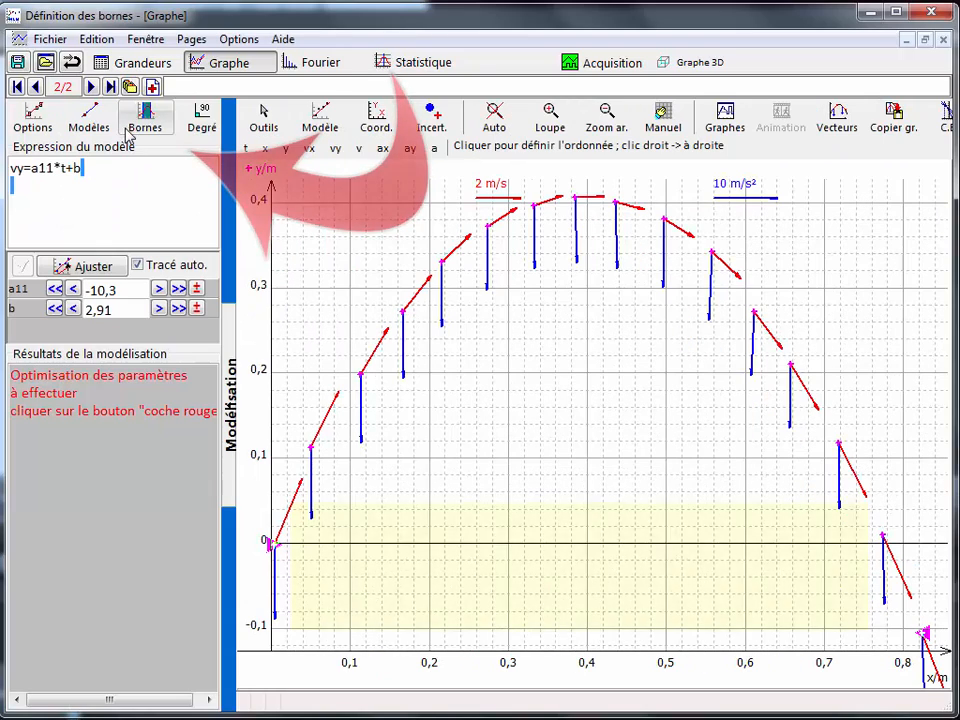
Apply the predefined parabola model (Parabole) to the y(x) trajectory.
{"action": "left_click", "coordinate": [88, 118]}
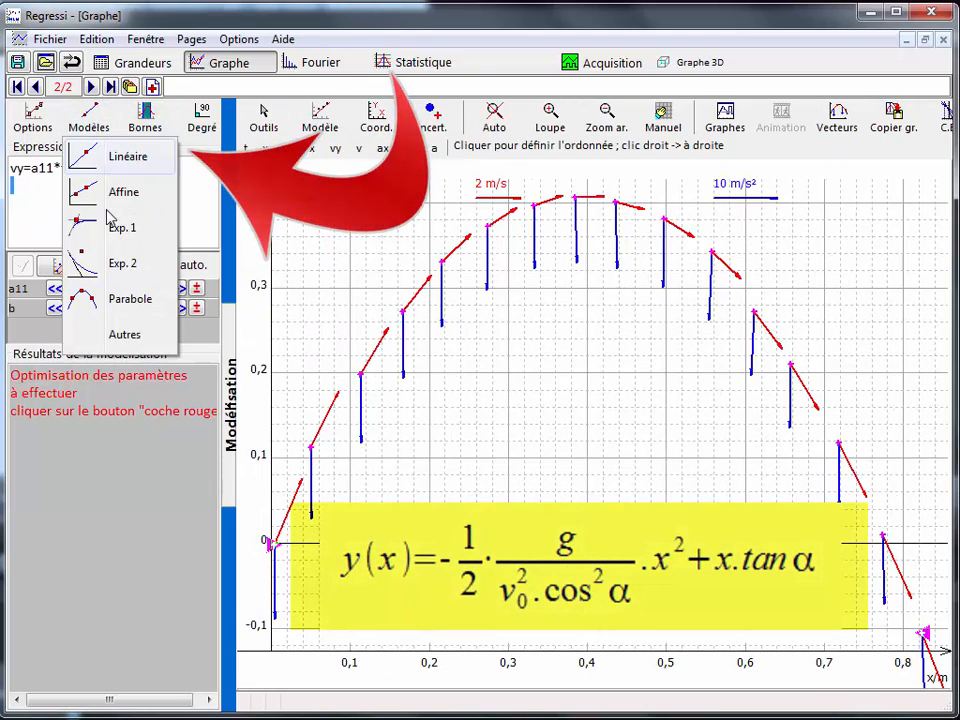
{"action": "left_click", "coordinate": [128, 303]}
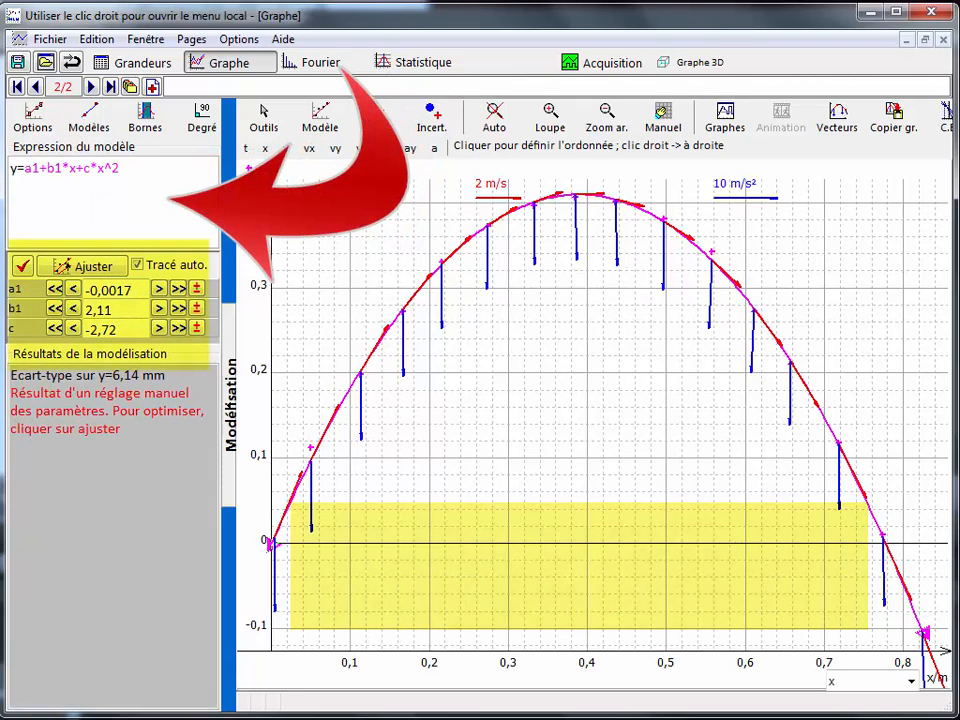
Return to the video acquisition of golf_parabolique.avi and transfer its measurements to Regressi for processing again.
{"action": "left_click", "coordinate": [576, 69]}
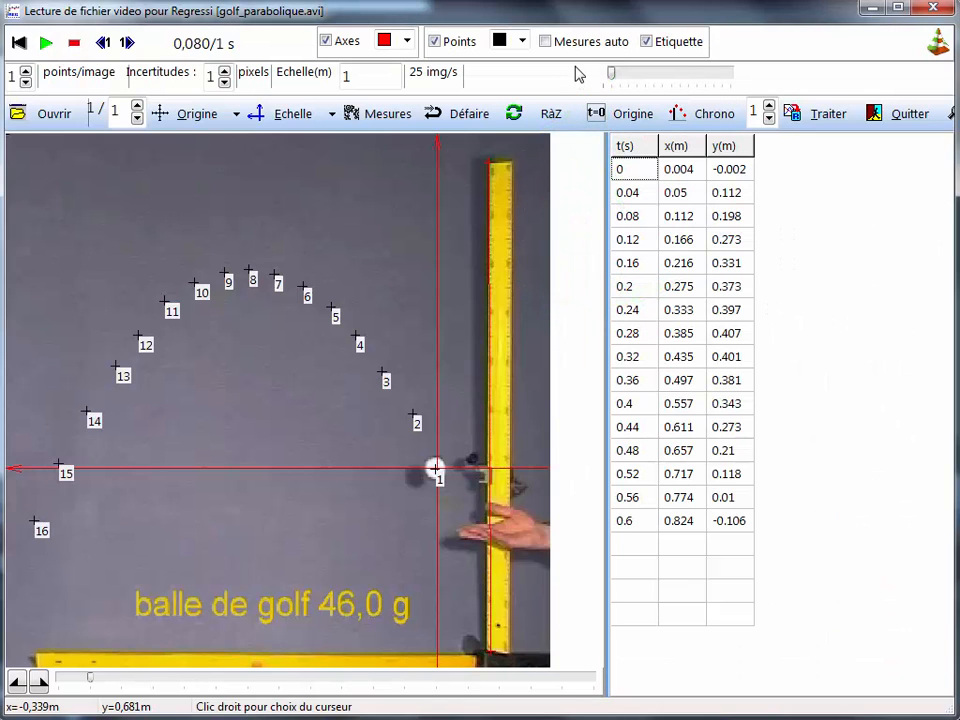
{"action": "left_click", "coordinate": [823, 114]}
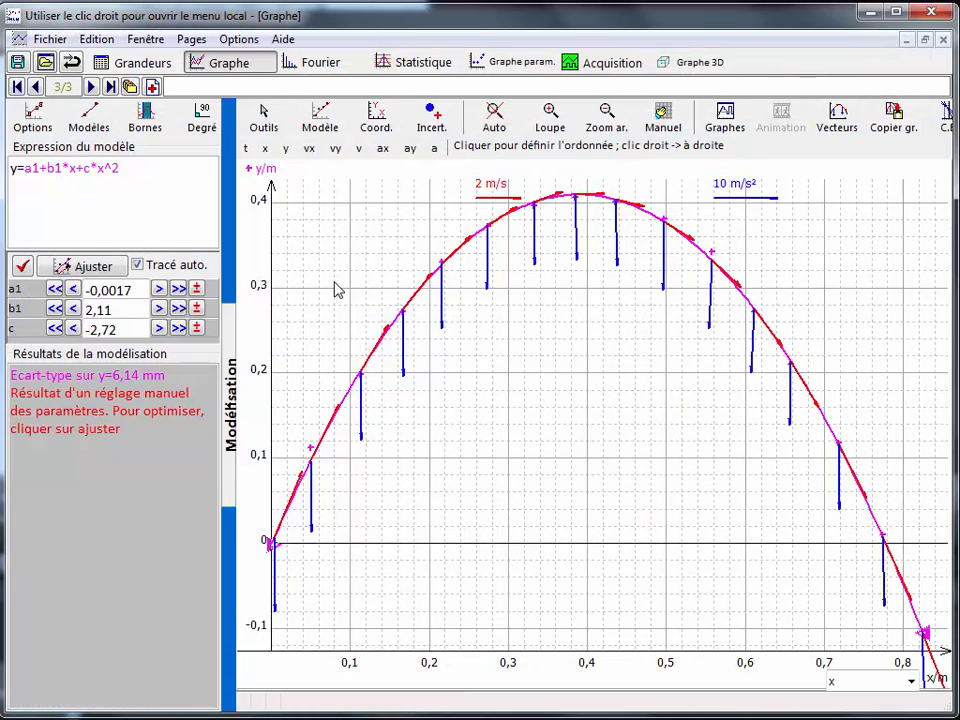